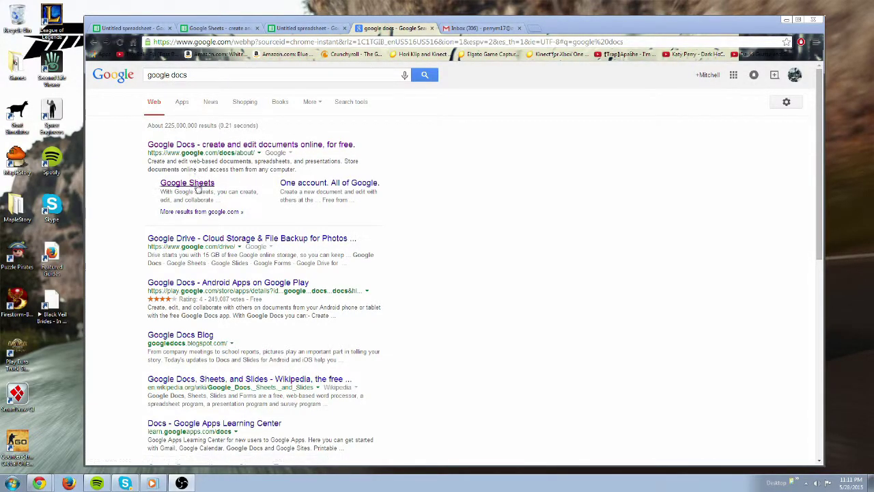
Go from the search results to Google Sheets and create a new blank spreadsheet.
{"action": "left_click", "coordinate": [201, 186]}
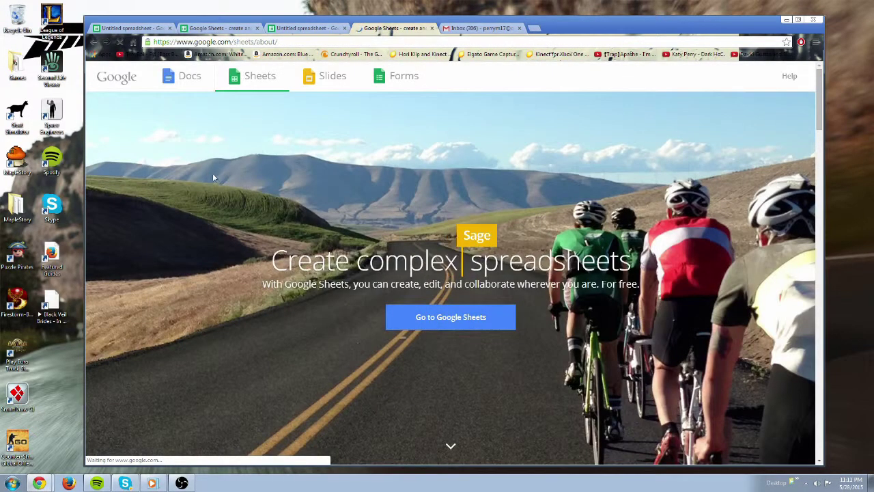
{"action": "left_click", "coordinate": [451, 317]}
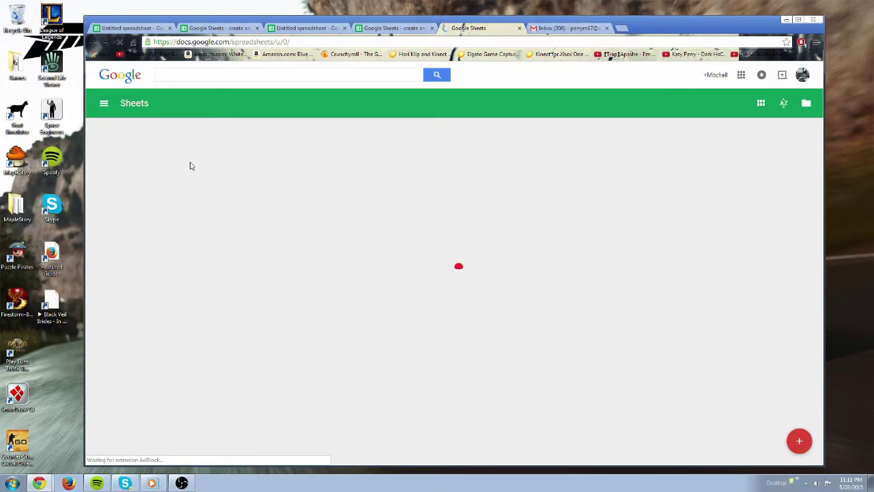
{"action": "left_click", "coordinate": [803, 443]}
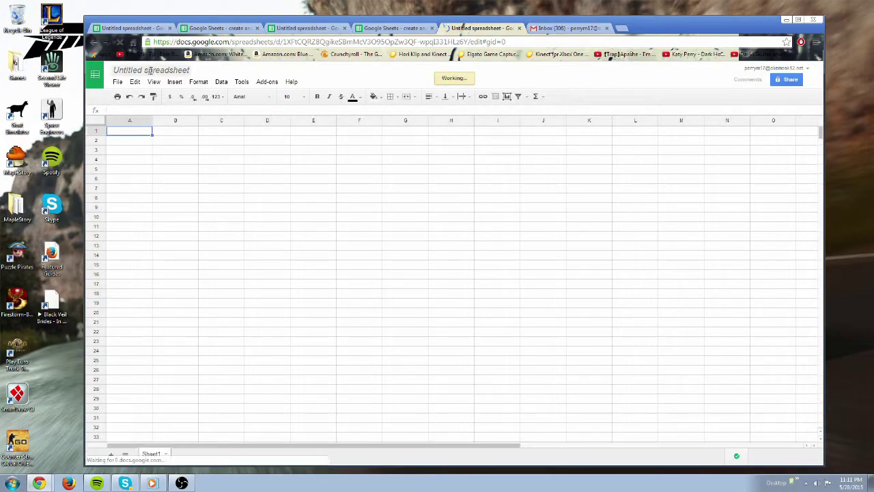
Rename the Untitled spreadsheet to 'Y-Axis Tutorial'.
{"action": "left_click", "coordinate": [152, 71]}
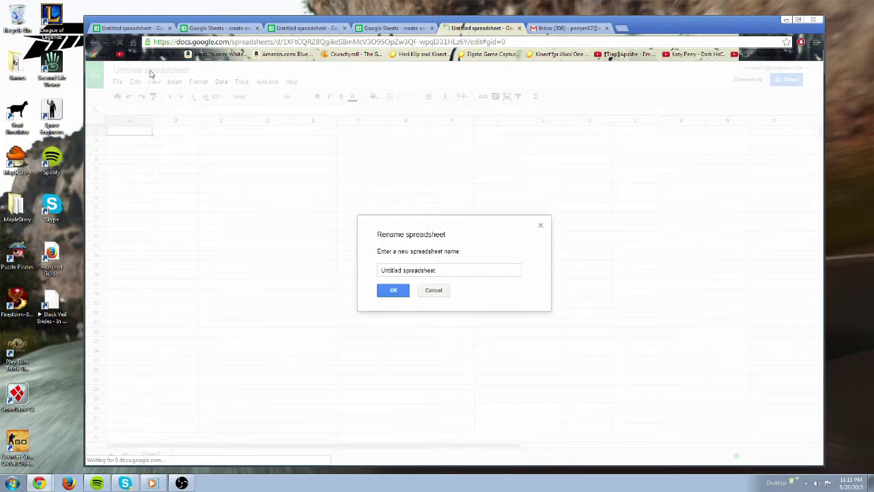
{"action": "key", "text": "BackSpace"}
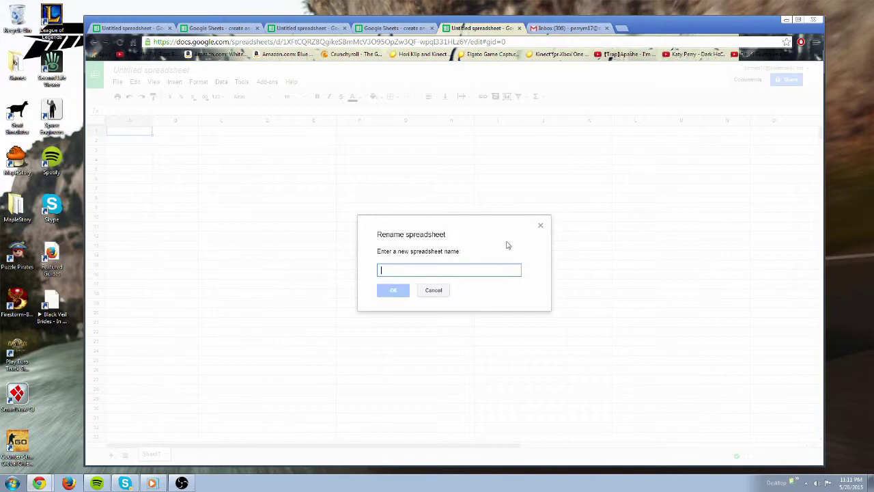
{"action": "type", "text": "Y Axis tutorial"}
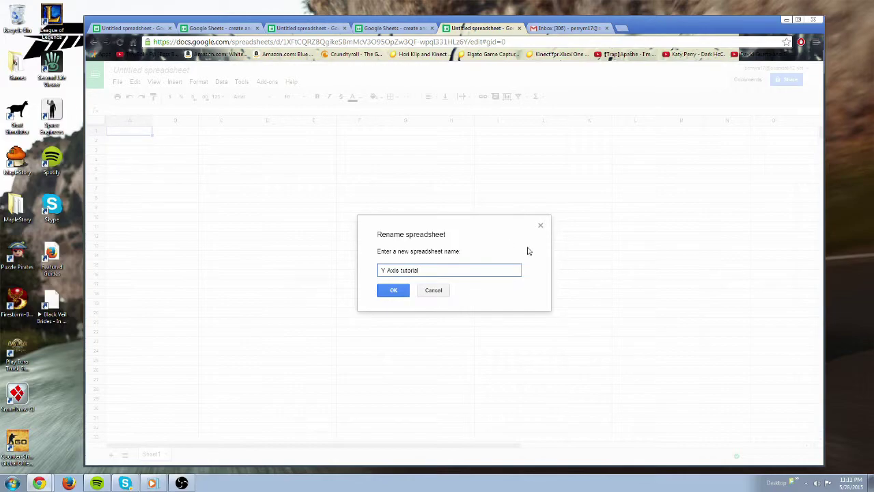
{"action": "key", "text": "BackSpace"}
{"action": "type", "text": "T"}
{"action": "key", "text": "BackSpace"}
{"action": "type", "text": "-"}
{"action": "left_click", "coordinate": [392, 293]}
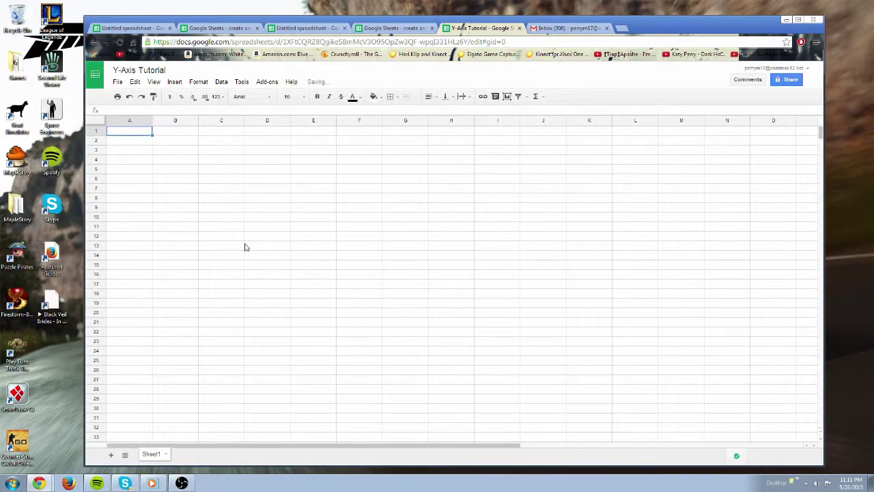
Enter the headers Years in A1, Something1 in B1 and Something2 in C1.
{"action": "double_click", "coordinate": [136, 134]}
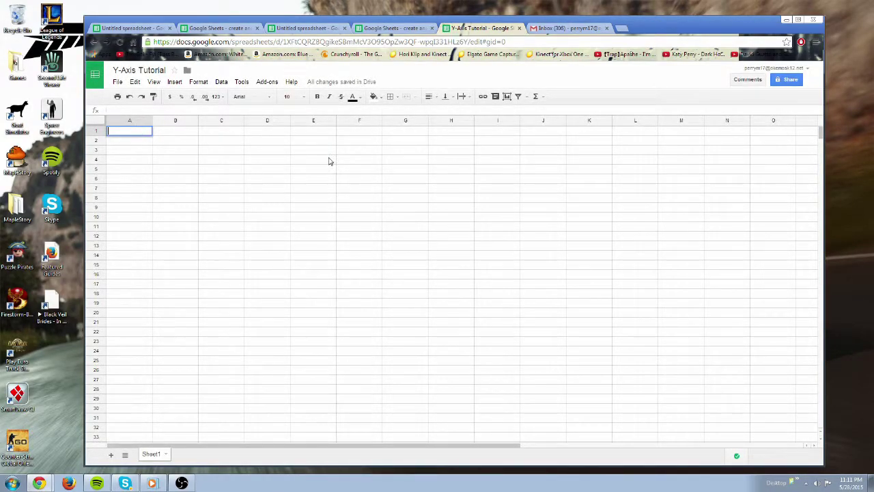
{"action": "type", "text": "Years"}
{"action": "left_click", "coordinate": [174, 135]}
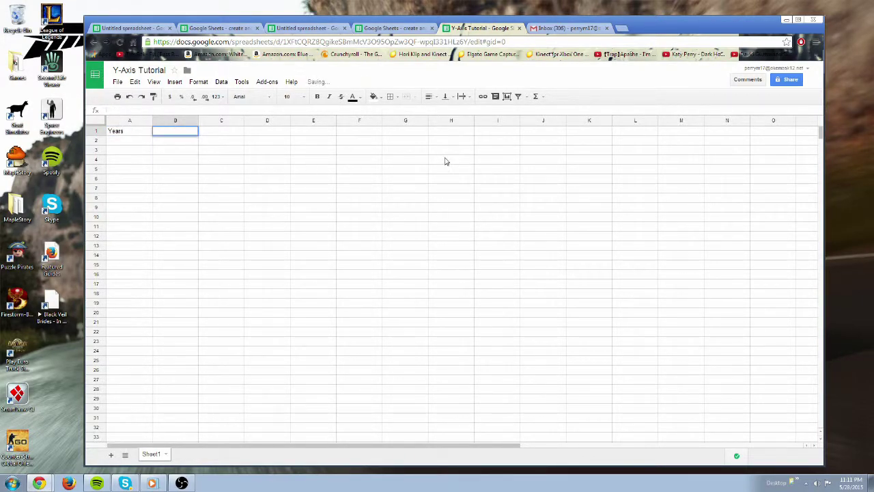
{"action": "type", "text": "Something1"}
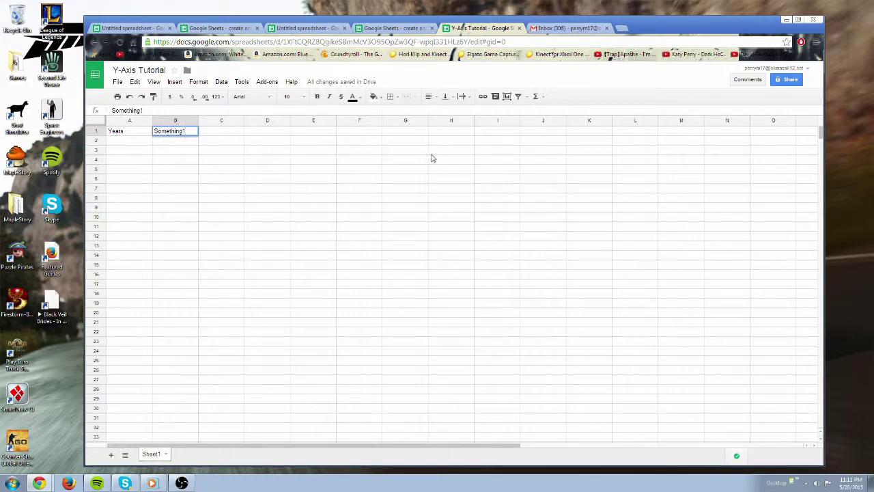
{"action": "double_click", "coordinate": [236, 132]}
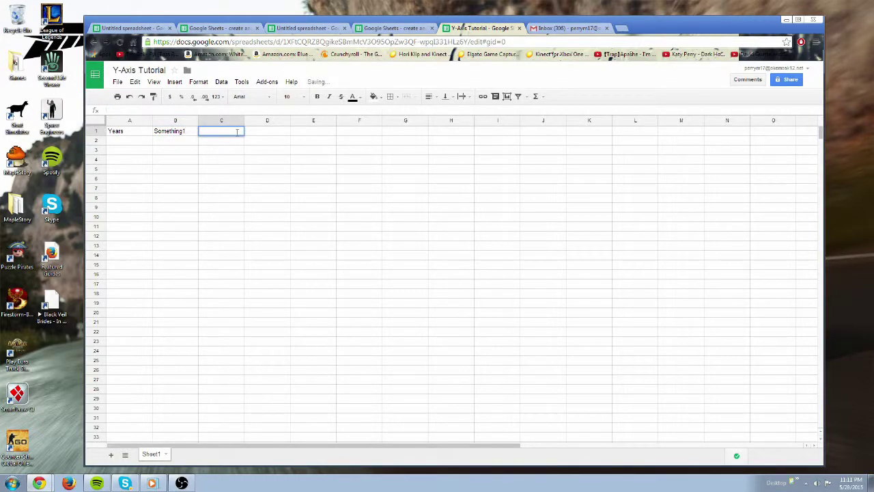
{"action": "type", "text": "Something2"}
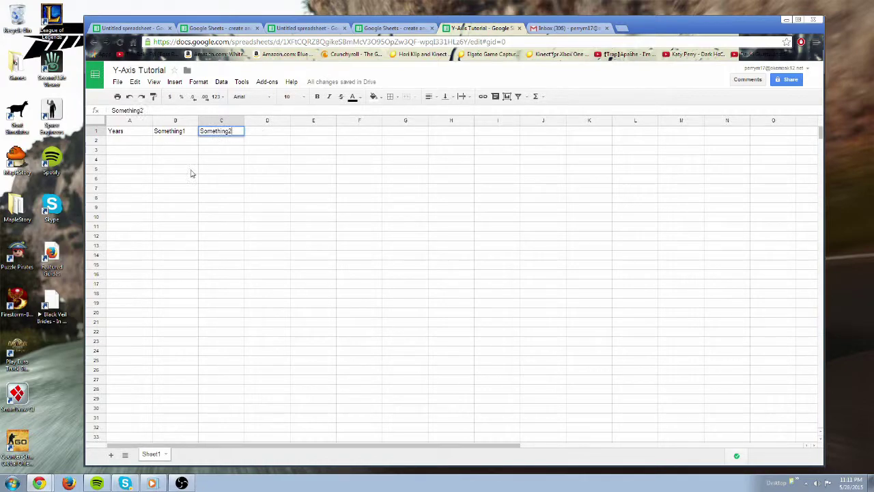
Fill A2:A6 with the years 1999, 2001, 2002, 2003 and 2004.
{"action": "double_click", "coordinate": [129, 140]}
{"action": "type", "text": "1999"}
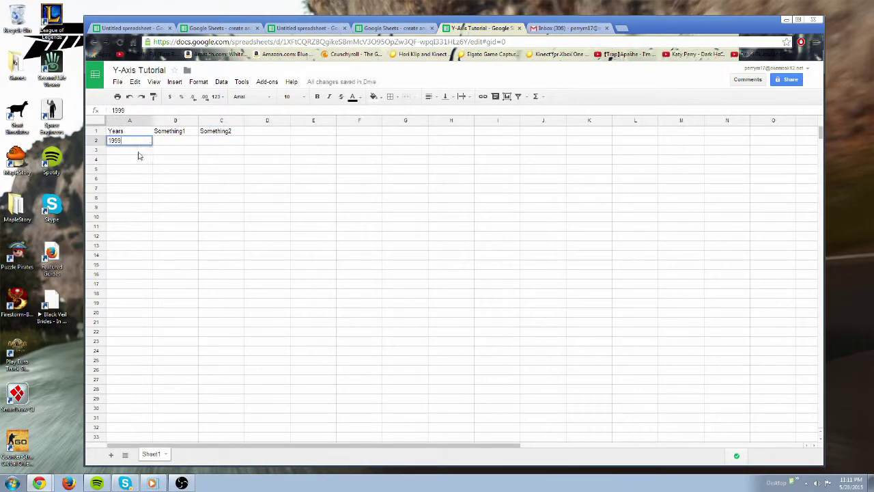
{"action": "key", "text": "Return"}
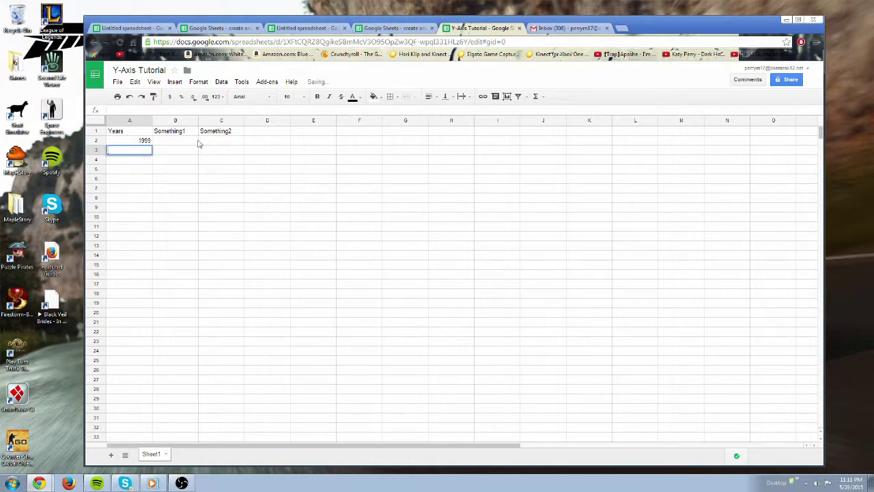
{"action": "type", "text": "2001"}
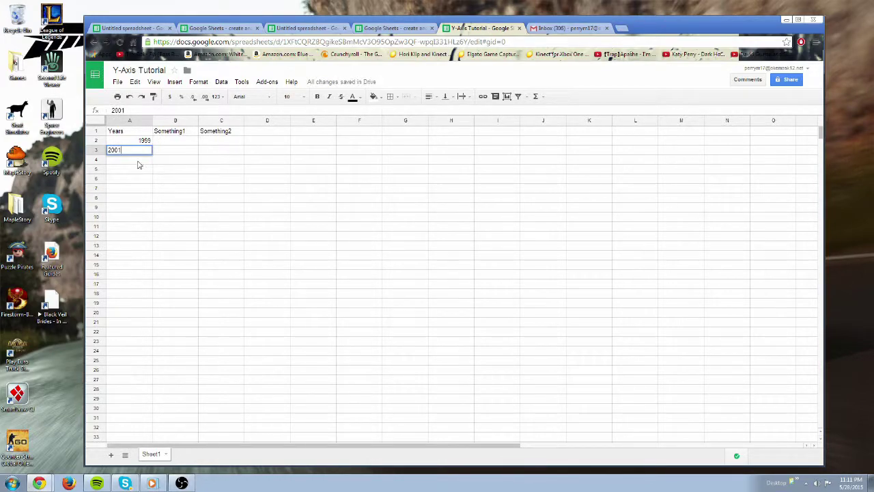
{"action": "key", "text": "Return"}
{"action": "type", "text": "2002"}
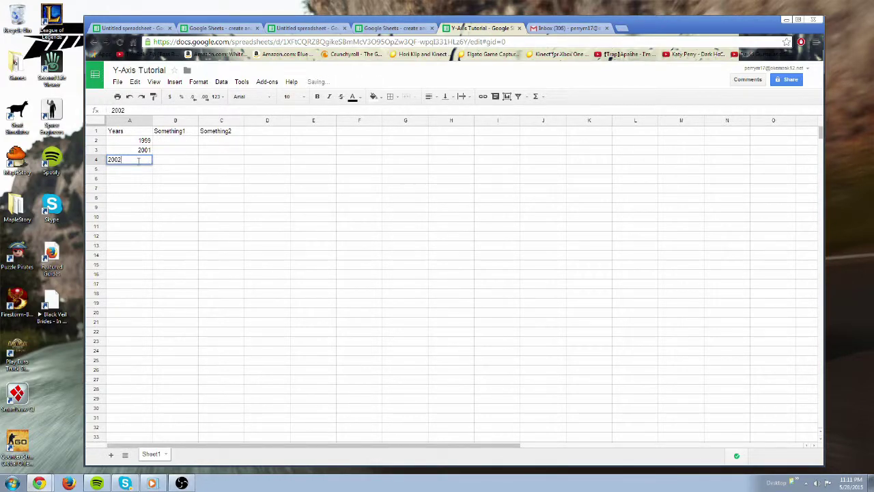
{"action": "left_click", "coordinate": [145, 170]}
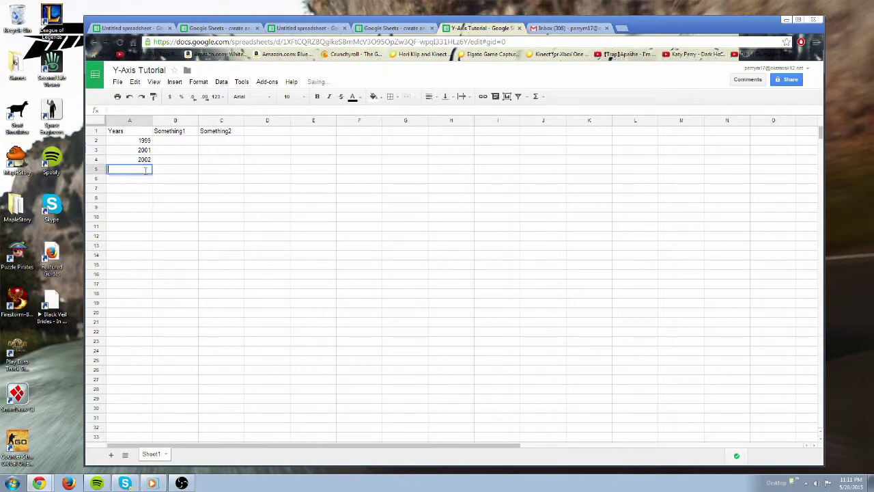
{"action": "type", "text": "2003"}
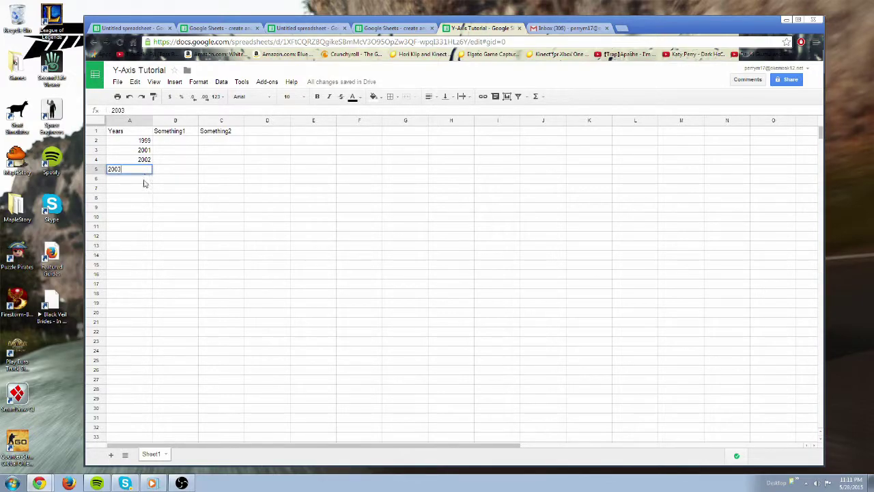
{"action": "left_click", "coordinate": [146, 180]}
{"action": "type", "text": "2"}
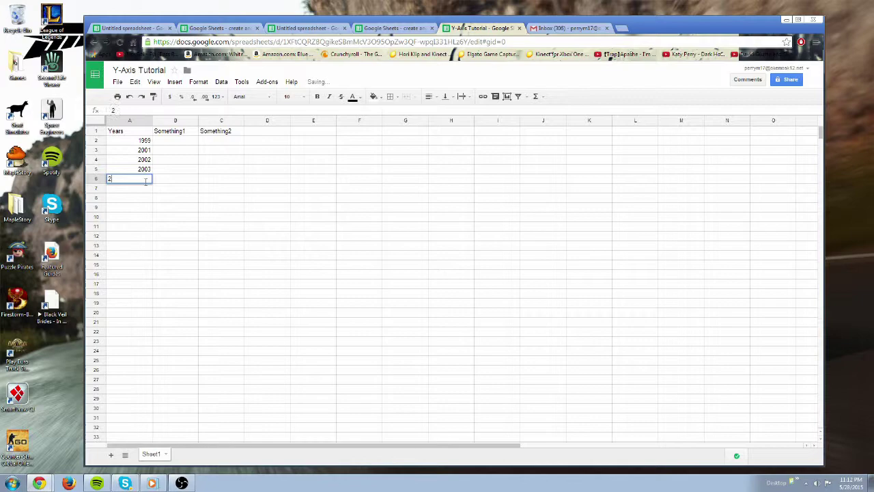
{"action": "type", "text": "004"}
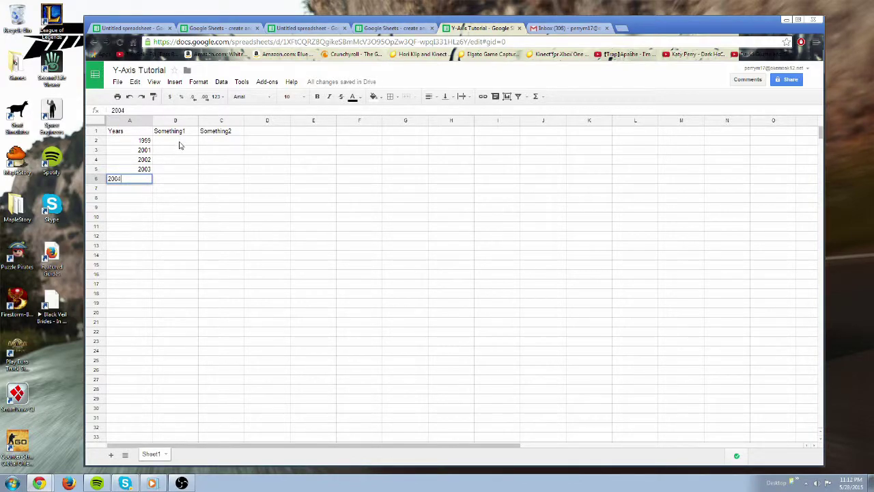
Enter 34, 12, 65, 4 and 15 into B2:B6, then move to C2.
{"action": "left_click", "coordinate": [180, 141]}
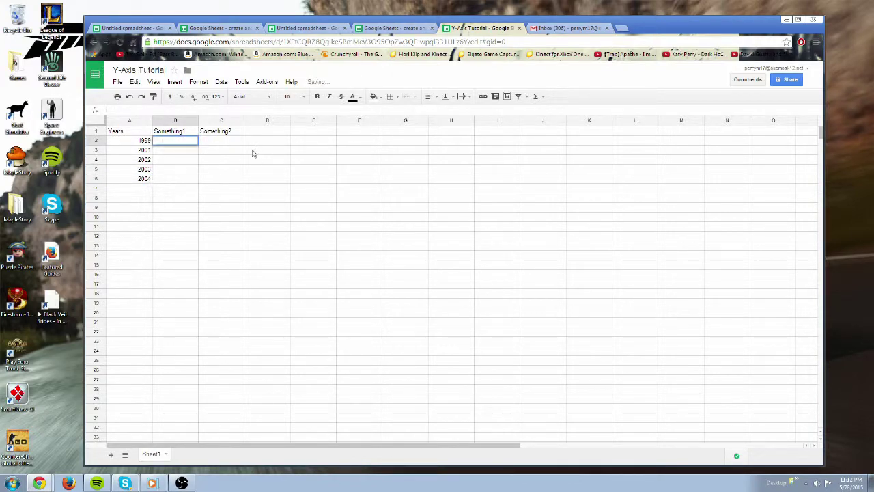
{"action": "type", "text": "34"}
{"action": "left_click", "coordinate": [184, 152]}
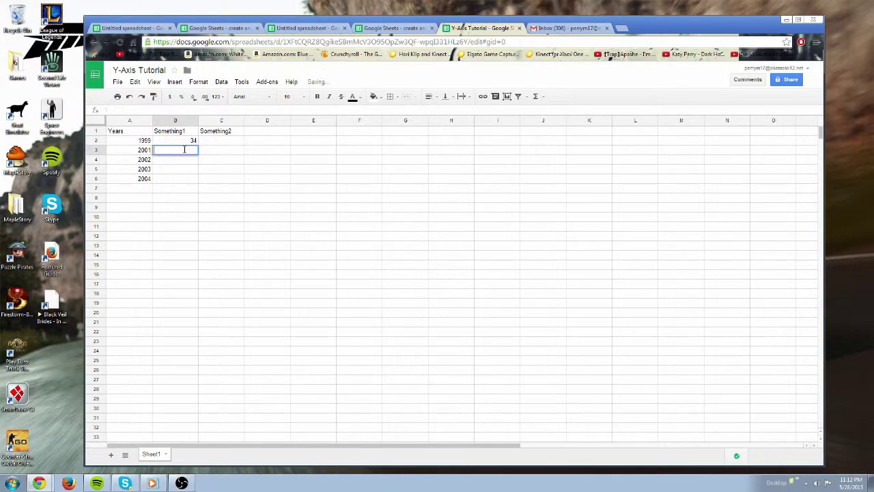
{"action": "type", "text": "12"}
{"action": "left_click", "coordinate": [183, 162]}
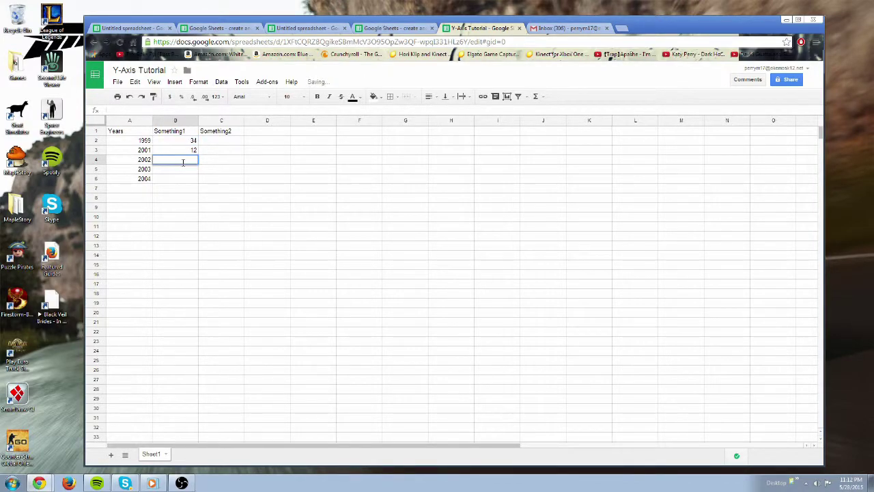
{"action": "type", "text": "65"}
{"action": "left_click", "coordinate": [183, 171]}
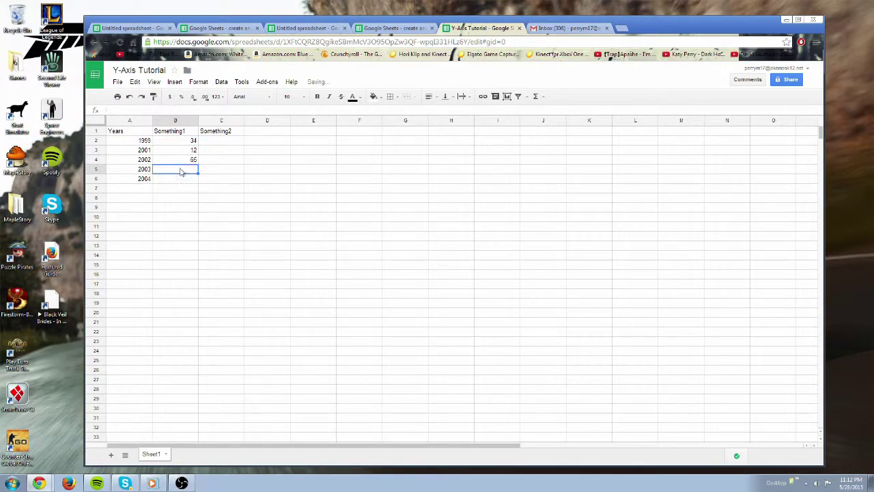
{"action": "type", "text": "4"}
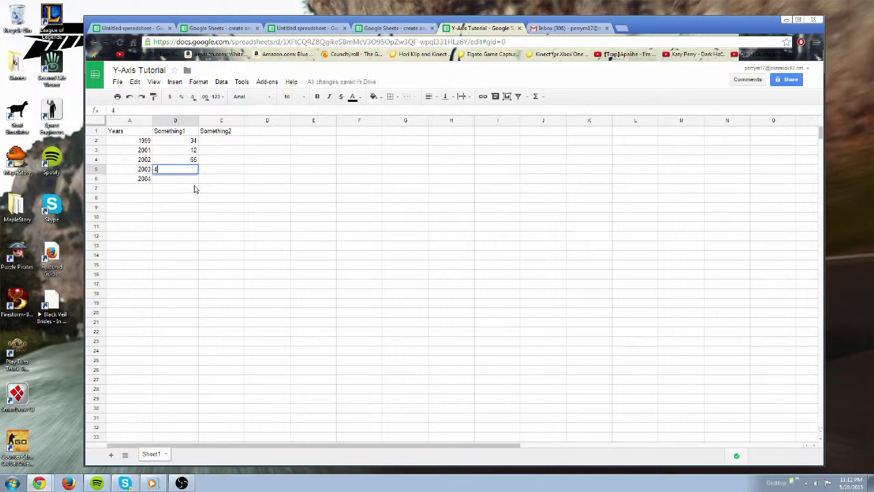
{"action": "left_click", "coordinate": [190, 179]}
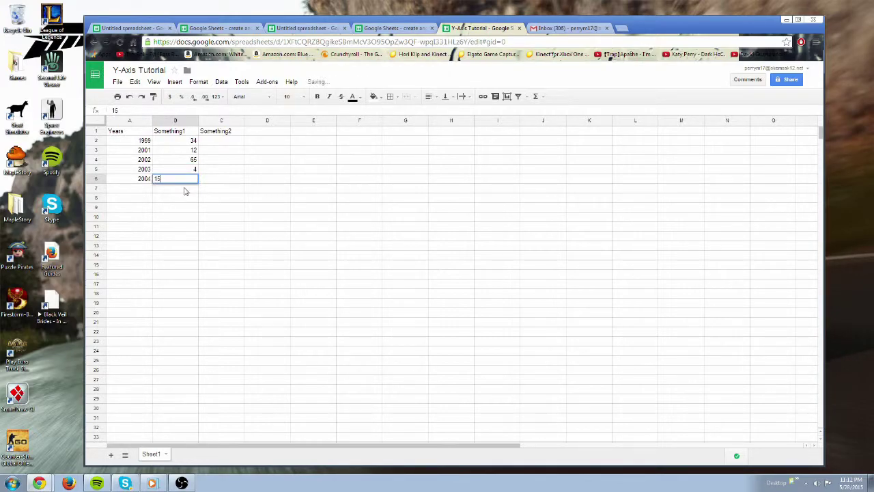
{"action": "type", "text": "15"}
{"action": "left_click", "coordinate": [183, 192]}
{"action": "left_click", "coordinate": [237, 139]}
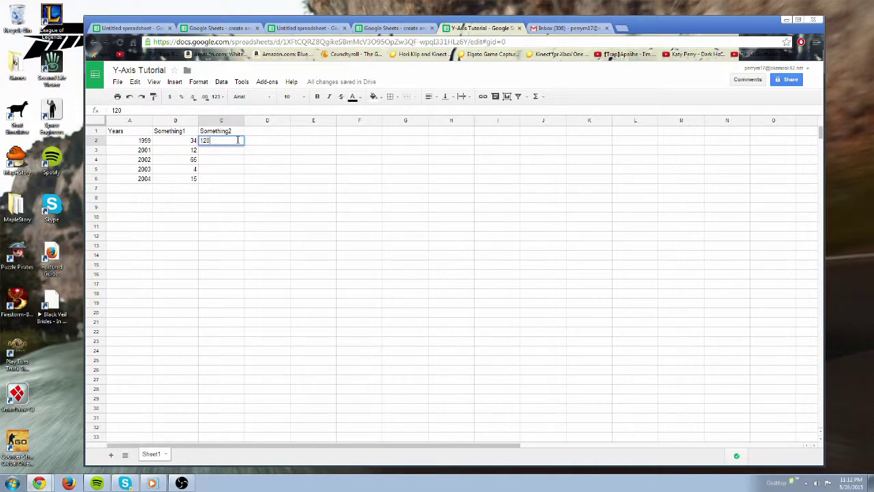
Enter 140, 98, 56 and 79 into C3:C6 below the 120 in C2.
{"action": "left_click", "coordinate": [230, 151]}
{"action": "type", "text": "1"}
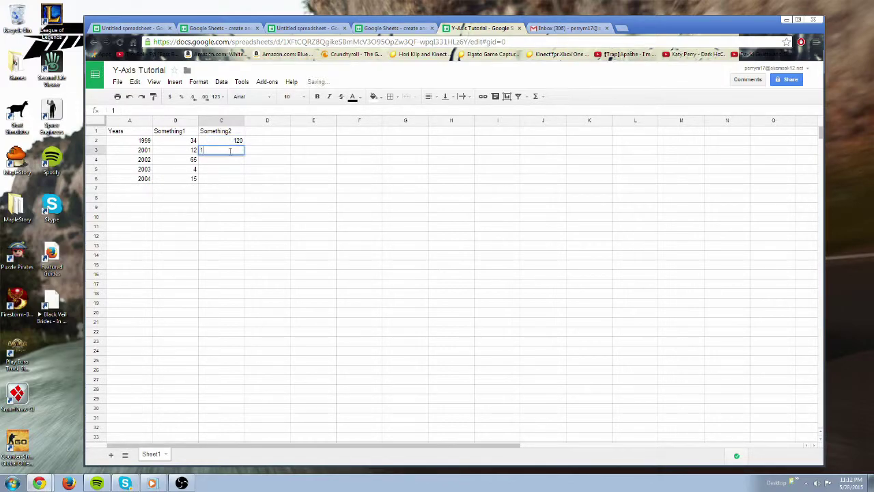
{"action": "type", "text": "40"}
{"action": "left_click", "coordinate": [232, 159]}
{"action": "type", "text": "98"}
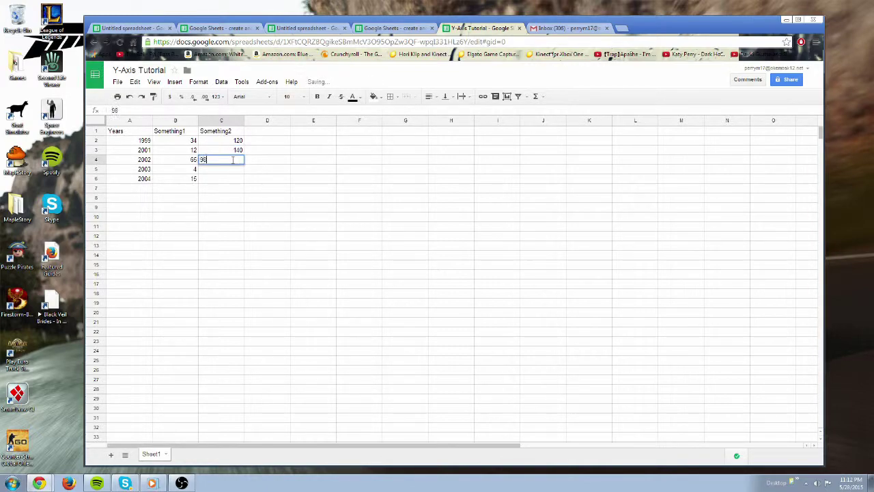
{"action": "left_click", "coordinate": [236, 169]}
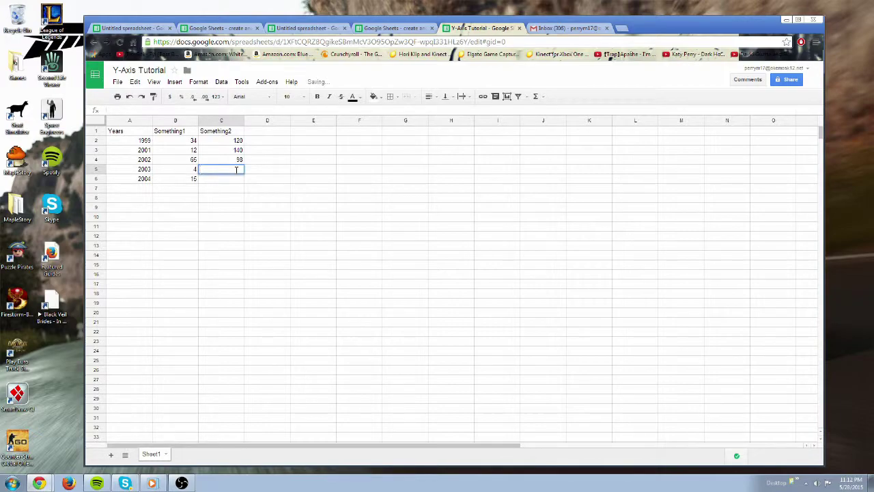
{"action": "type", "text": "56"}
{"action": "left_click", "coordinate": [224, 179]}
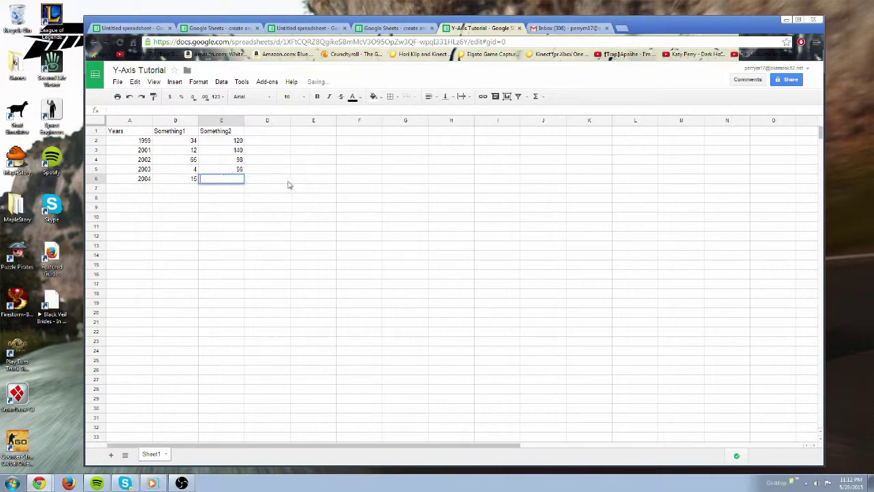
{"action": "type", "text": "79"}
{"action": "left_click", "coordinate": [129, 133]}
Insert a line chart from A1:C6 using column A (Years) as labels.
{"action": "left_click_drag", "start_coordinate": [129, 133], "coordinate": [239, 181]}
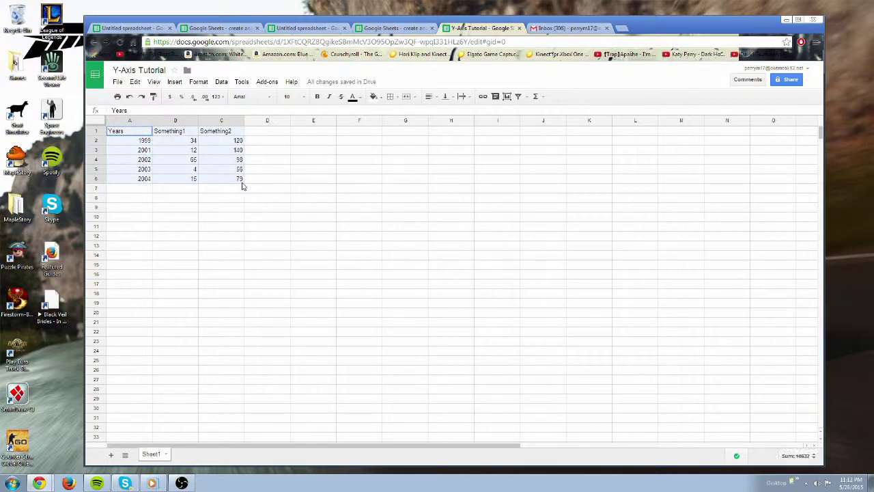
{"action": "left_click", "coordinate": [175, 82]}
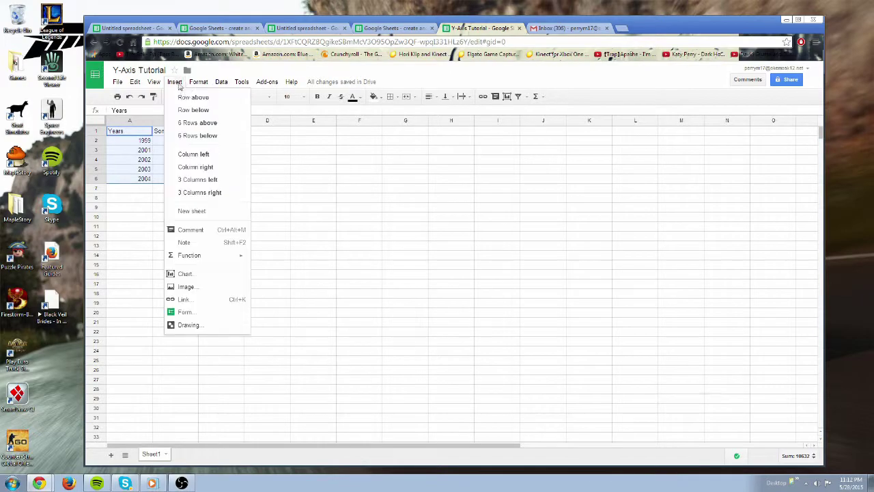
{"action": "left_click", "coordinate": [186, 274]}
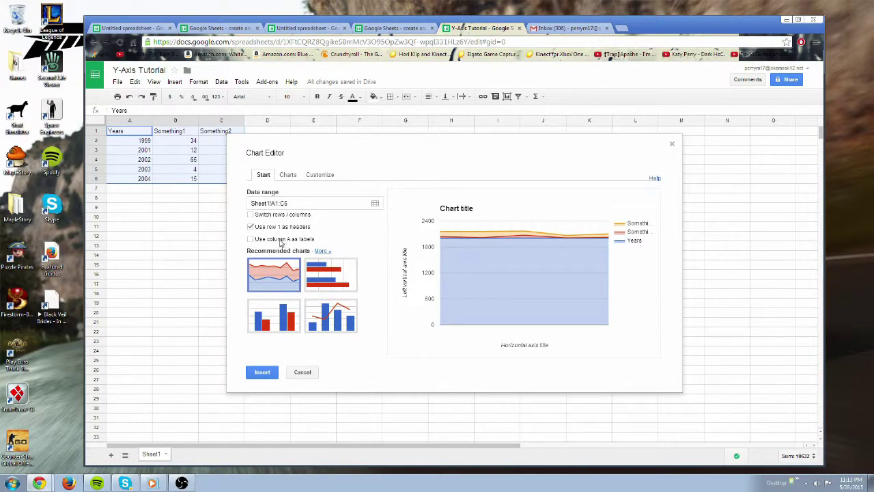
{"action": "left_click", "coordinate": [284, 241]}
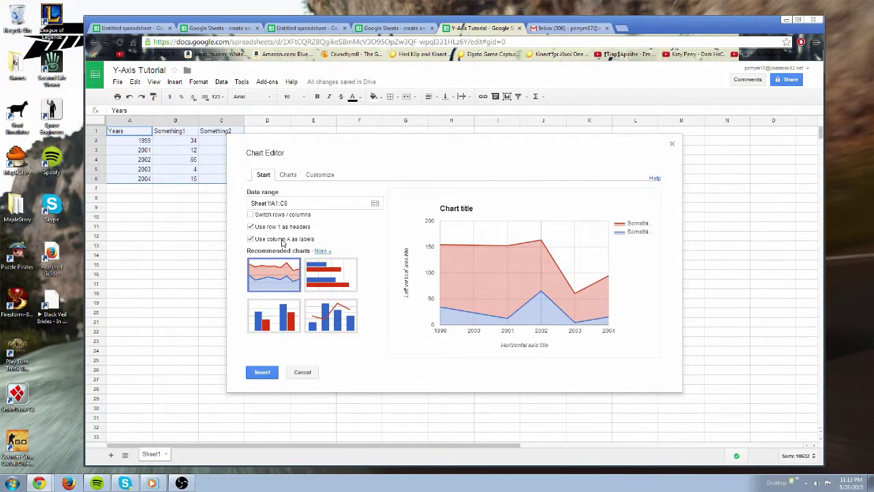
{"action": "left_click", "coordinate": [290, 176]}
{"action": "left_click", "coordinate": [278, 195]}
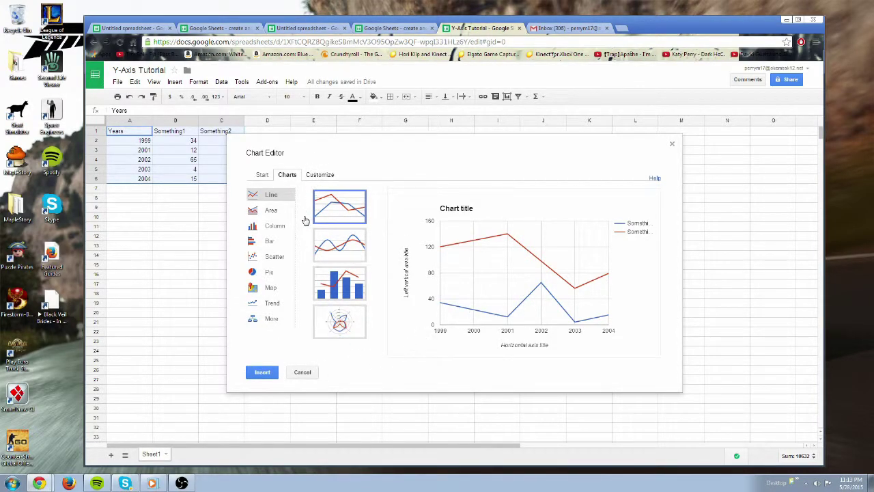
{"action": "left_click", "coordinate": [320, 175]}
Replace the placeholder chart title with 'Y-Axis Tutorial'.
{"action": "left_click", "coordinate": [305, 233]}
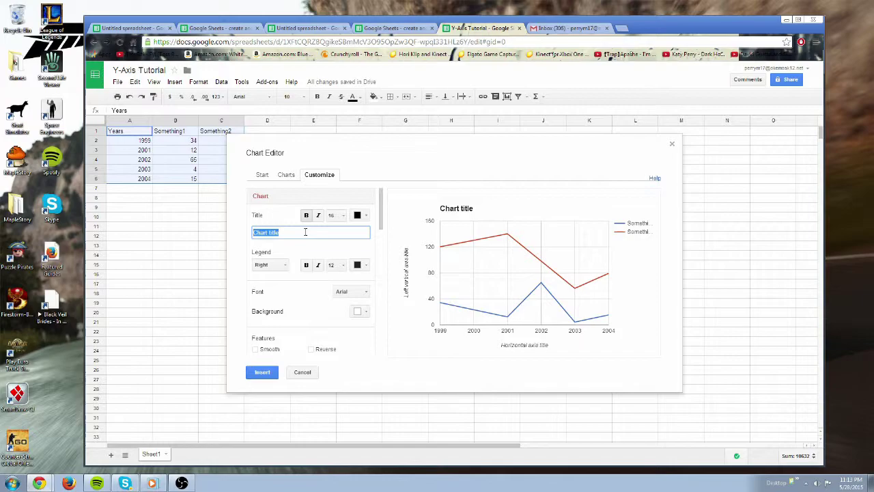
{"action": "key", "text": "BackSpace"}
{"action": "left_click_drag", "start_coordinate": [382, 222], "coordinate": [381, 338]}
Set the Something1 series to plot on the right axis.
{"action": "left_click", "coordinate": [336, 244]}
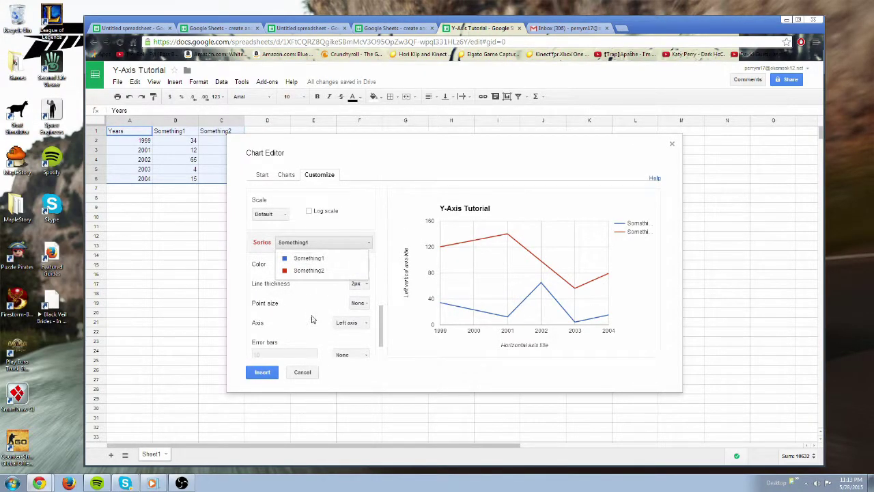
{"action": "left_click", "coordinate": [336, 254]}
{"action": "scroll", "coordinate": [340, 326], "scroll_direction": "down", "scroll_amount": 1}
{"action": "left_click", "coordinate": [348, 291]}
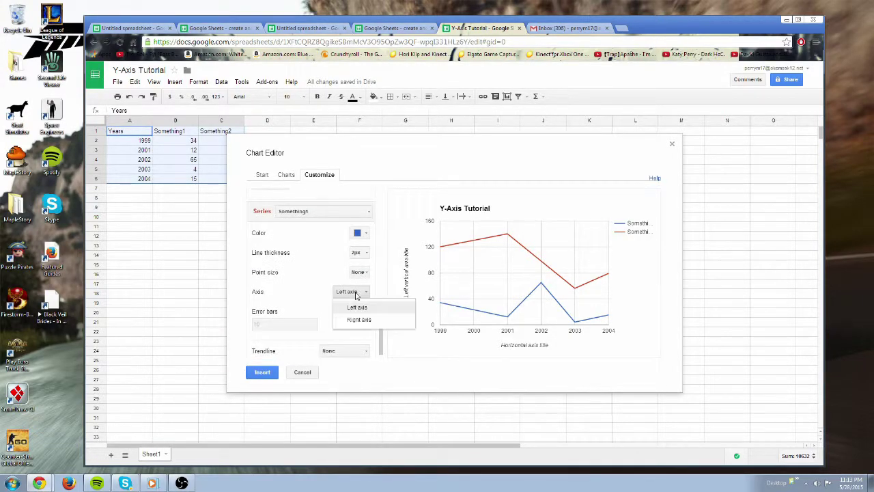
{"action": "left_click", "coordinate": [360, 319]}
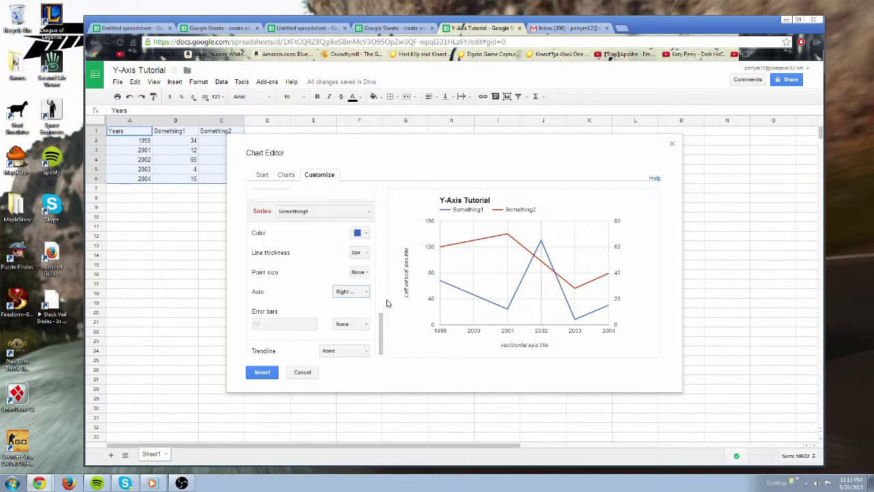
{"action": "scroll", "coordinate": [381, 309], "scroll_direction": "up", "scroll_amount": 2}
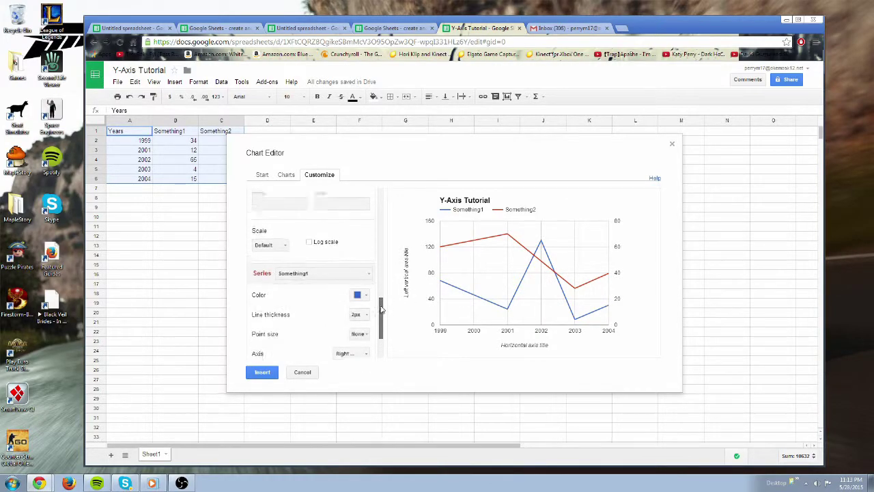
{"action": "left_click_drag", "start_coordinate": [381, 309], "coordinate": [338, 240]}
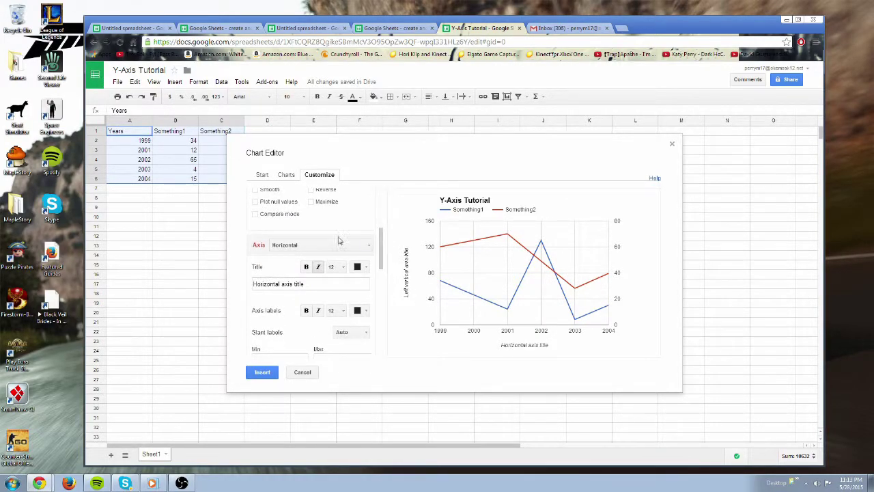
Clear the left vertical axis title and set it to Something1.
{"action": "left_click", "coordinate": [324, 245]}
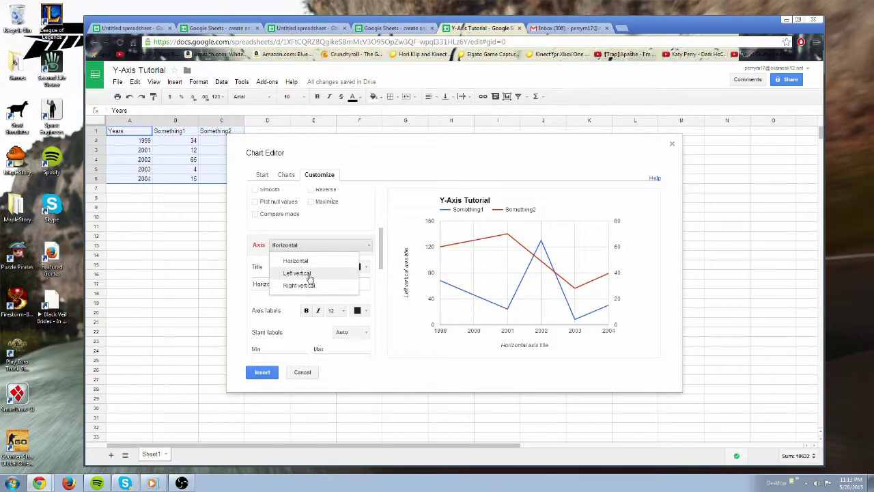
{"action": "left_click", "coordinate": [310, 274]}
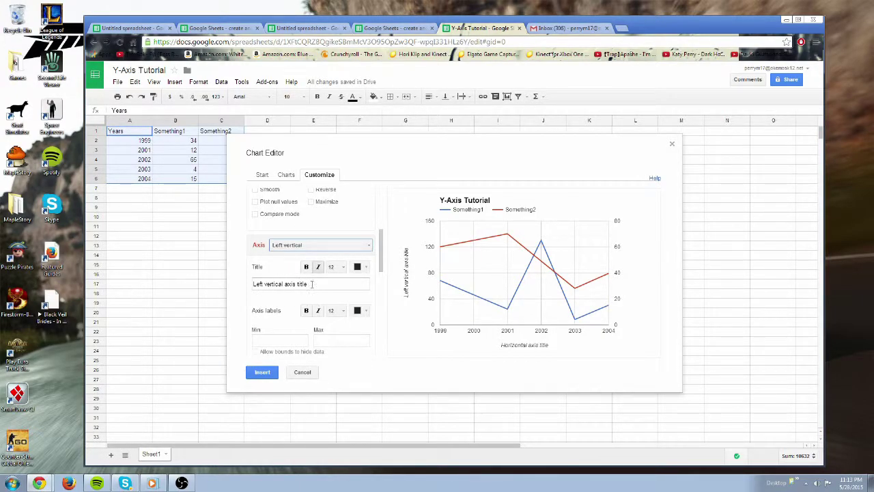
{"action": "triple_click", "coordinate": [313, 284]}
{"action": "key", "text": "BackSpace"}
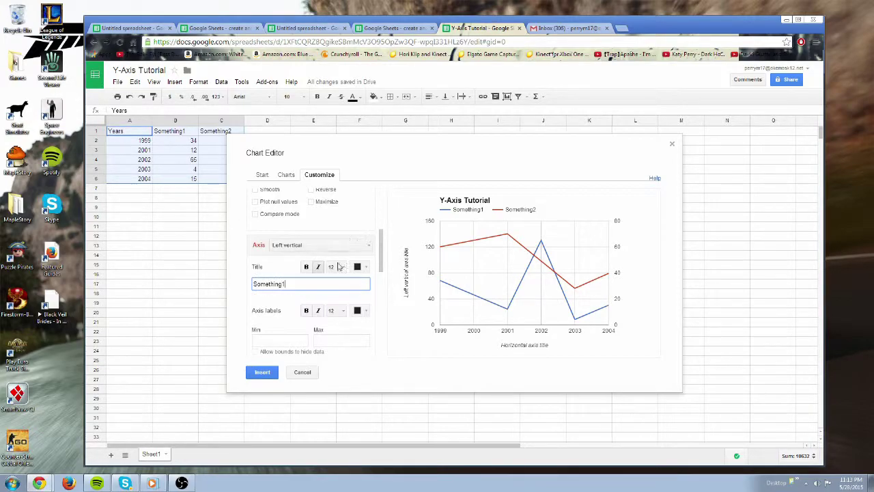
Title the right vertical axis Something2.
{"action": "left_click", "coordinate": [335, 245]}
{"action": "left_click", "coordinate": [310, 285]}
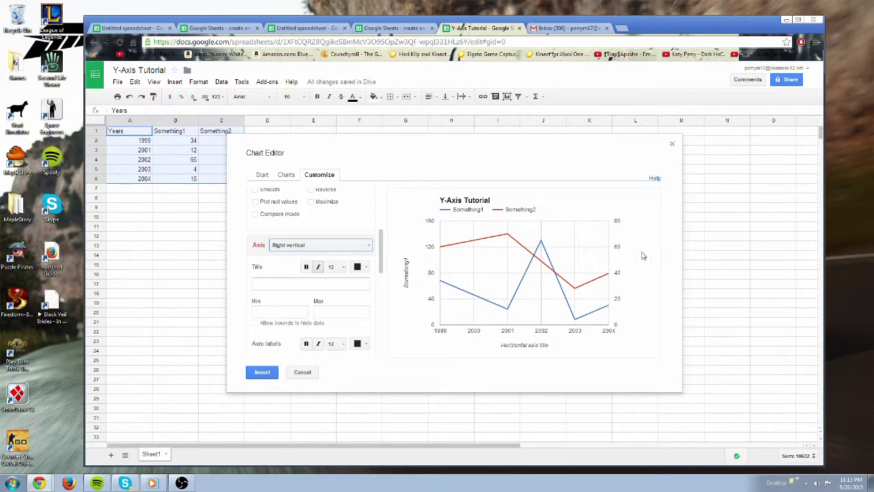
{"action": "left_click", "coordinate": [297, 285]}
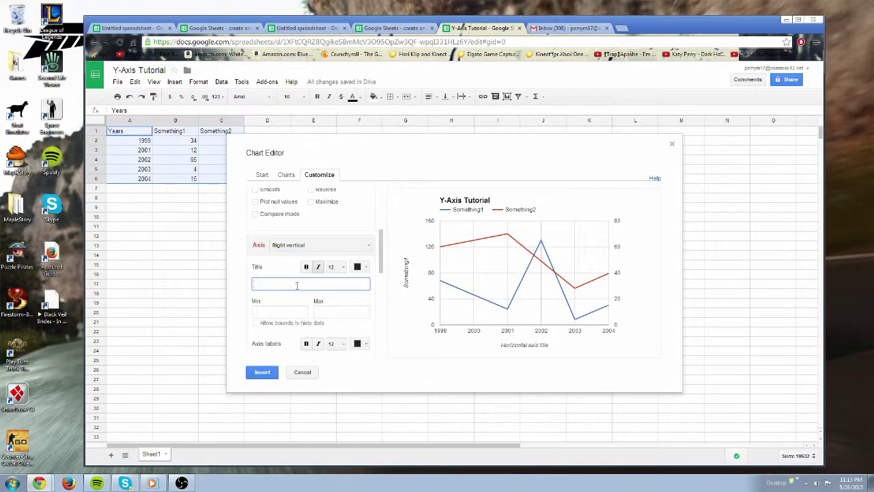
{"action": "type", "text": "Something2"}
{"action": "mouse_move", "coordinate": [381, 263]}
{"action": "left_mouse_down"}
{"action": "mouse_move", "coordinate": [381, 348]}
{"action": "mouse_move", "coordinate": [382, 215]}
{"action": "mouse_move", "coordinate": [382, 257]}
{"action": "left_mouse_up"}
Replace the horizontal axis placeholder title with Years.
{"action": "left_click", "coordinate": [321, 268]}
{"action": "left_click", "coordinate": [318, 291]}
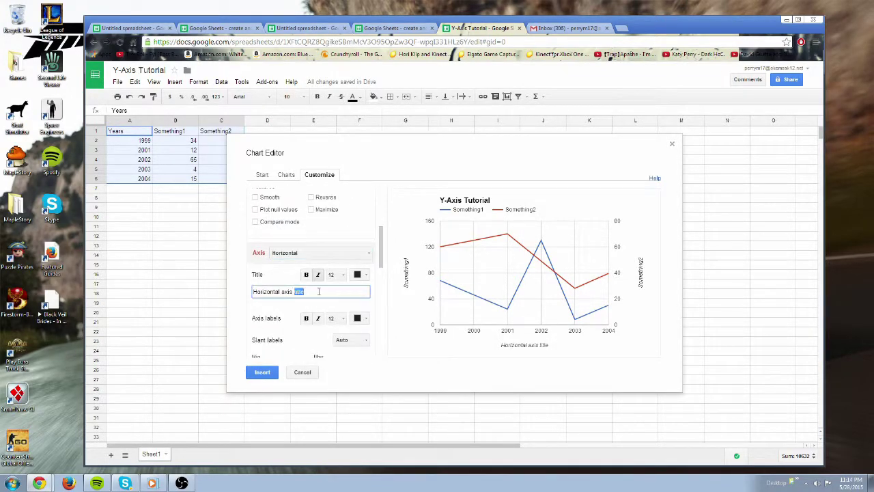
{"action": "key", "text": "ctrl+a"}
{"action": "key", "text": "BackSpace"}
{"action": "left_click_drag", "start_coordinate": [381, 254], "coordinate": [381, 358]}
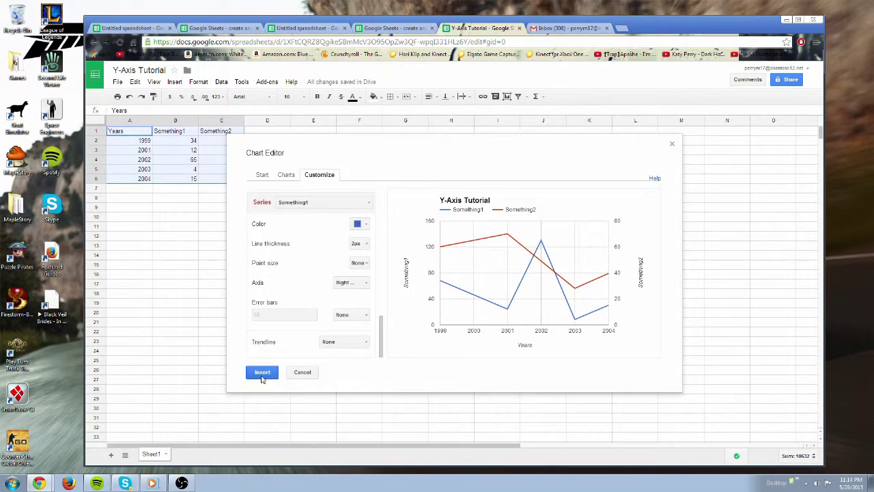
Insert the chart onto Sheet1 and drag it clear of the A1:C6 data.
{"action": "left_click", "coordinate": [262, 373]}
{"action": "left_click_drag", "start_coordinate": [293, 135], "coordinate": [406, 307]}
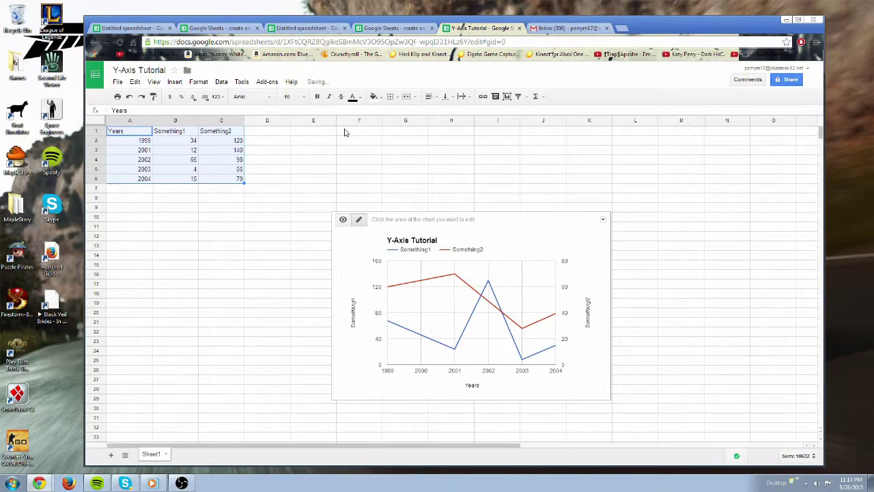
{"action": "left_click_drag", "start_coordinate": [498, 225], "coordinate": [428, 195]}
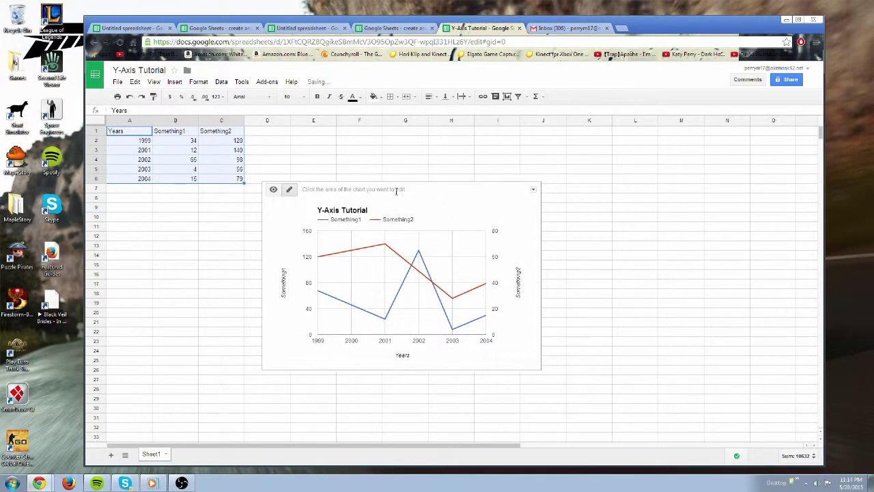
{"action": "left_click", "coordinate": [425, 207]}
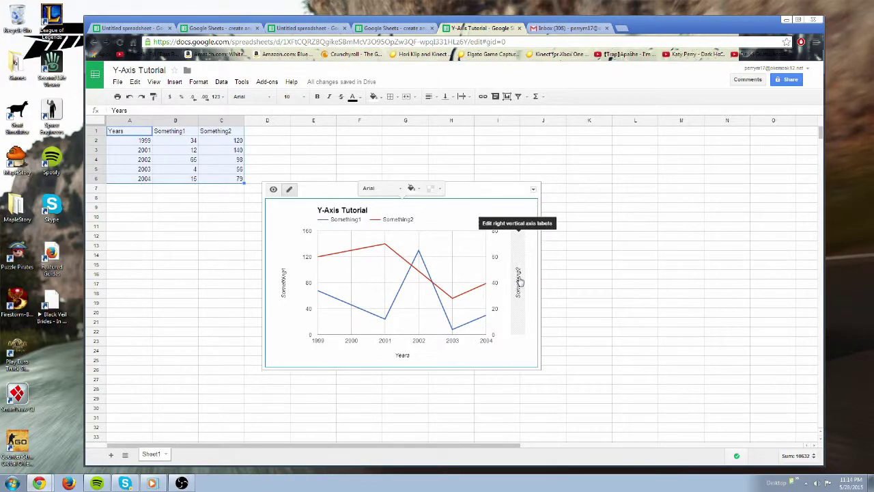
Drag the Something1/Something2 line chart up next to the data table, closing its options menu unchanged.
{"action": "left_click_drag", "start_coordinate": [510, 186], "coordinate": [489, 160]}
{"action": "left_click", "coordinate": [514, 162]}
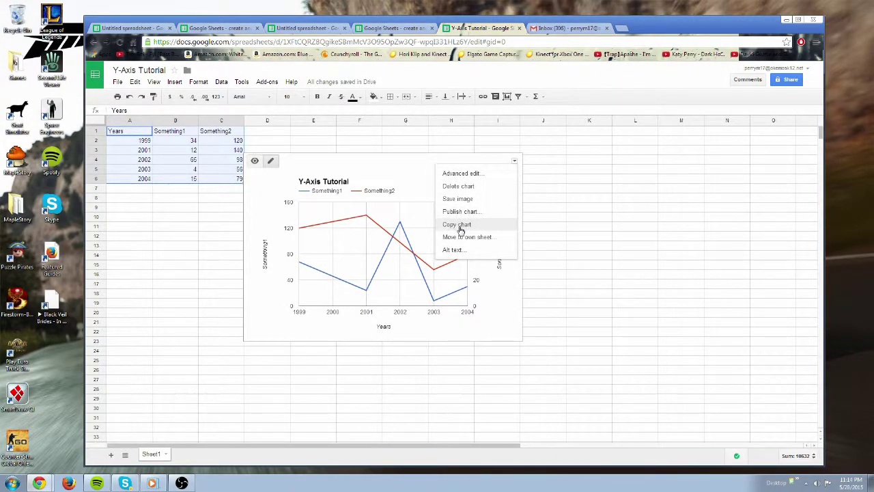
{"action": "left_click", "coordinate": [507, 299]}
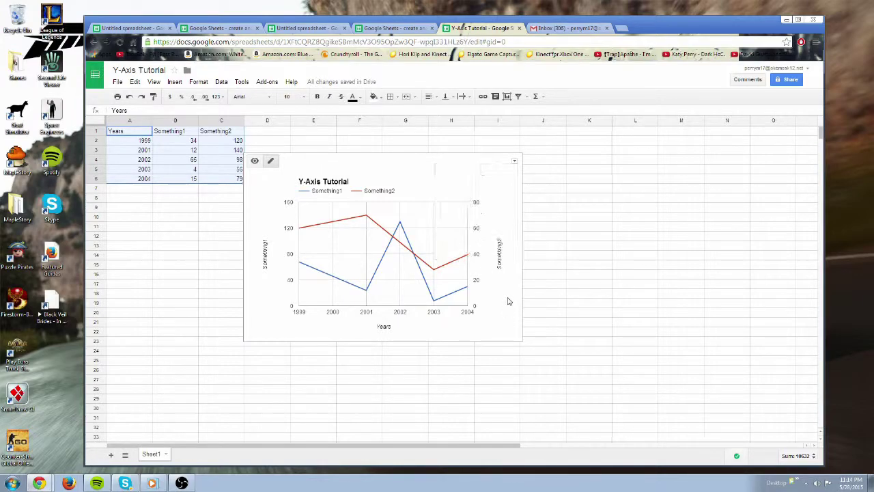